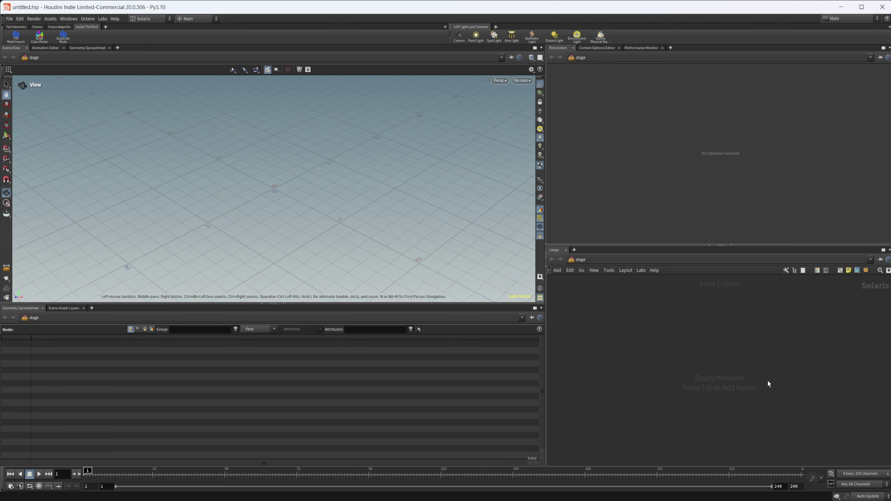
- Switch to Notepad and examine the InsideTheMind package file's name, path and env entries
{"action": "key", "text": "alt+Tab"}
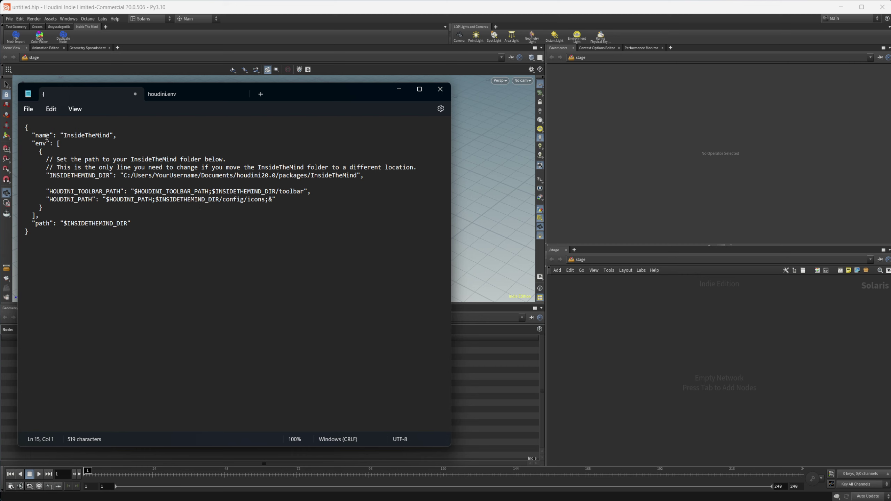
{"action": "left_click_drag", "start_coordinate": [121, 134], "coordinate": [26, 136]}
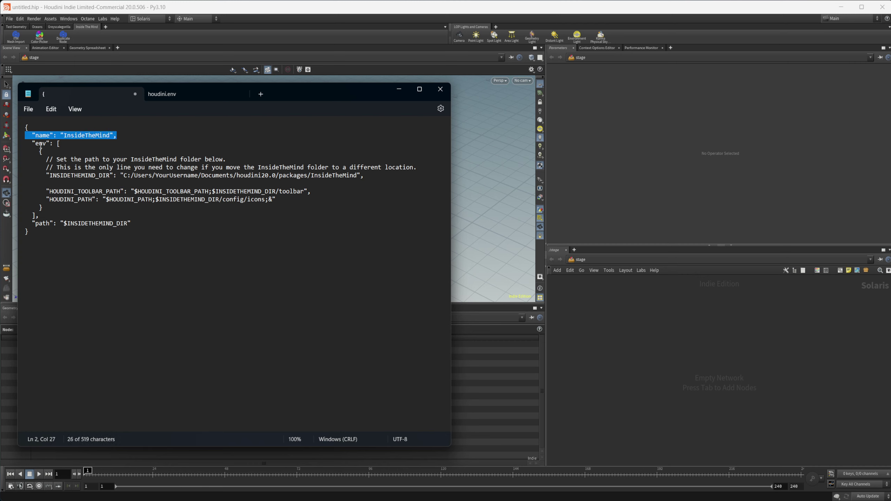
{"action": "left_click", "coordinate": [91, 146]}
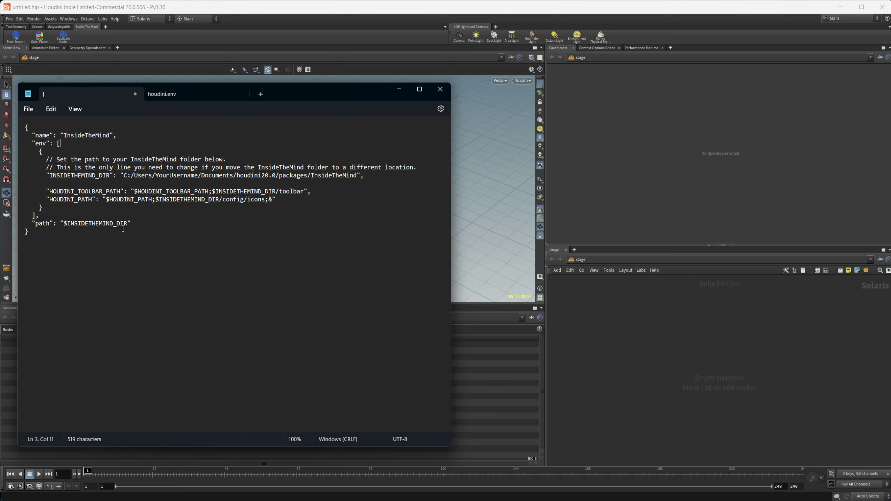
{"action": "left_click_drag", "start_coordinate": [135, 225], "coordinate": [20, 225]}
{"action": "left_click", "coordinate": [142, 228]}
{"action": "left_click_drag", "start_coordinate": [142, 228], "coordinate": [20, 227]}
{"action": "mouse_move", "coordinate": [117, 136]}
{"action": "left_mouse_down"}
{"action": "mouse_move", "coordinate": [26, 136]}
{"action": "mouse_move", "coordinate": [117, 136]}
{"action": "left_mouse_up"}
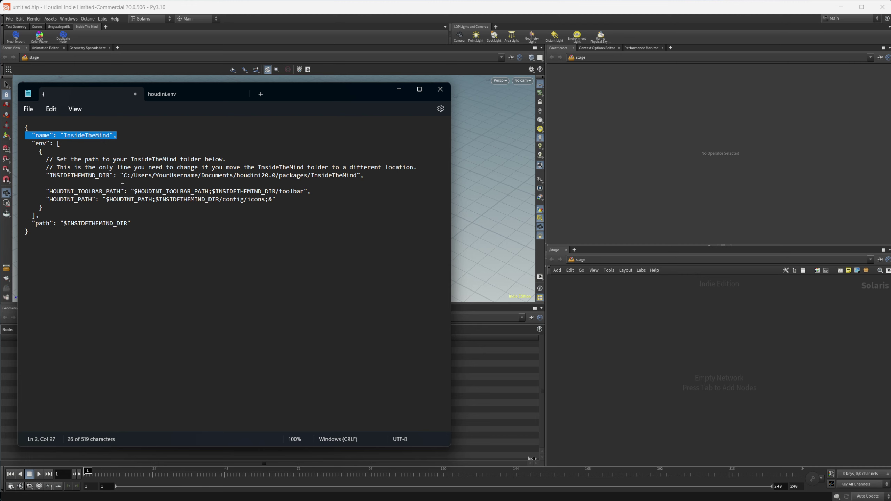
{"action": "left_click", "coordinate": [86, 175]}
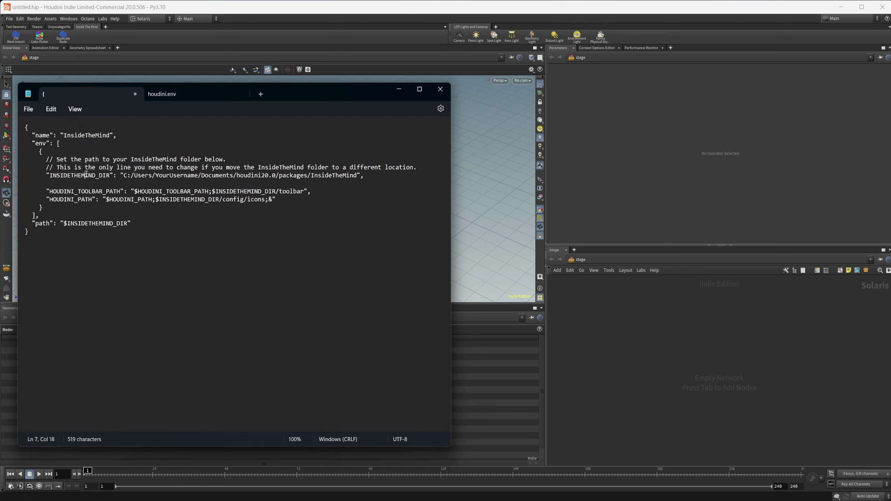
{"action": "left_click_drag", "start_coordinate": [32, 144], "coordinate": [94, 210]}
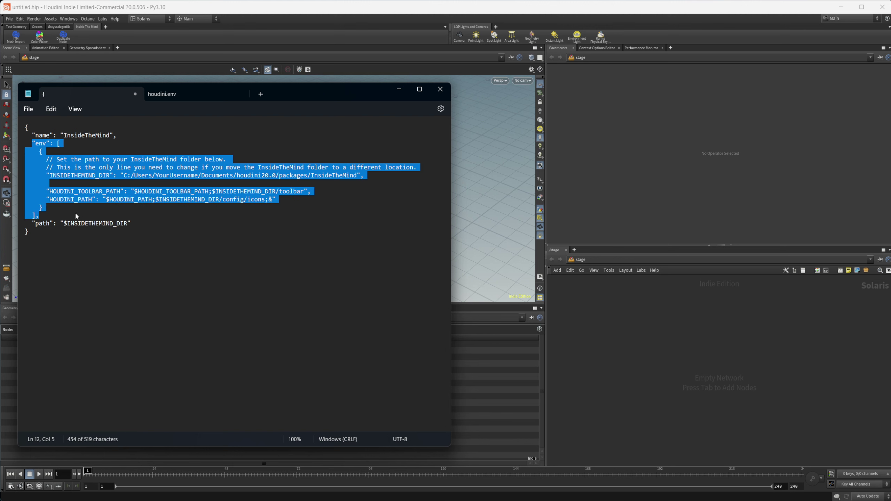
{"action": "left_click", "coordinate": [85, 199]}
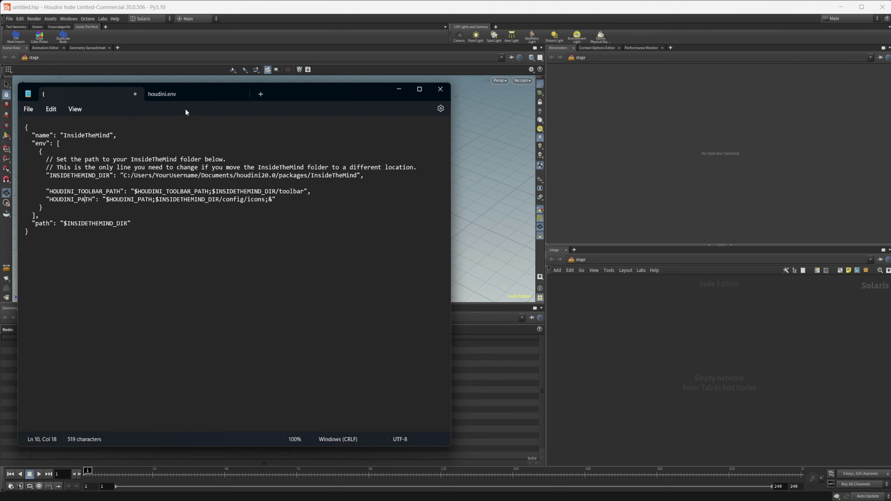
- Review the houdini.env file and return to the INSIDETHEMIND_DIR variable in the package file
{"action": "mouse_move", "coordinate": [183, 93]}
{"action": "left_mouse_down"}
{"action": "mouse_move", "coordinate": [195, 117]}
{"action": "mouse_move", "coordinate": [187, 96]}
{"action": "left_mouse_up"}
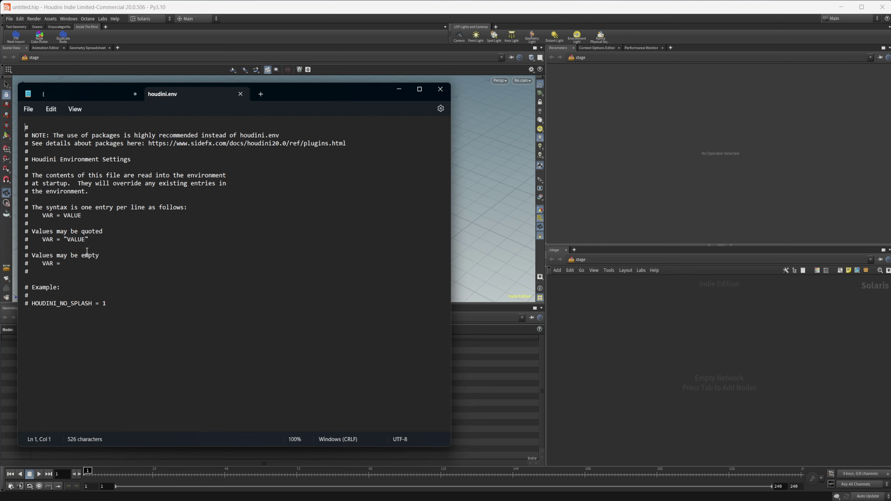
{"action": "left_click", "coordinate": [112, 96]}
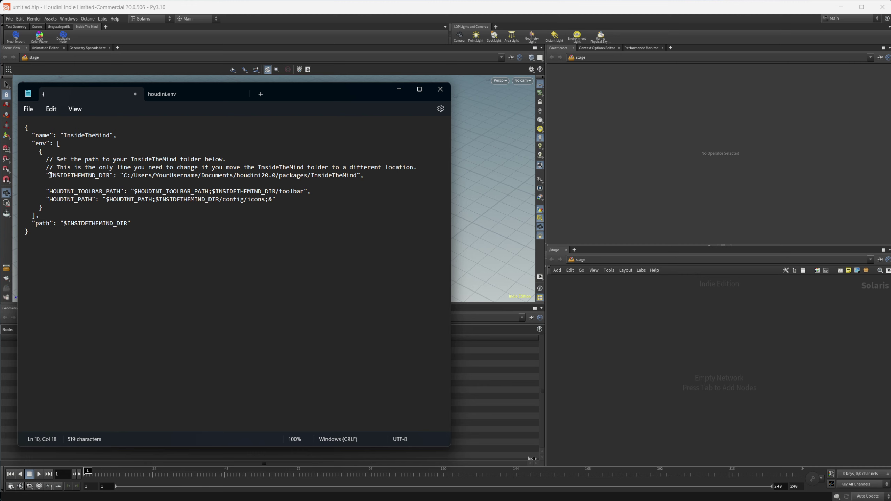
{"action": "left_click_drag", "start_coordinate": [51, 175], "coordinate": [109, 181]}
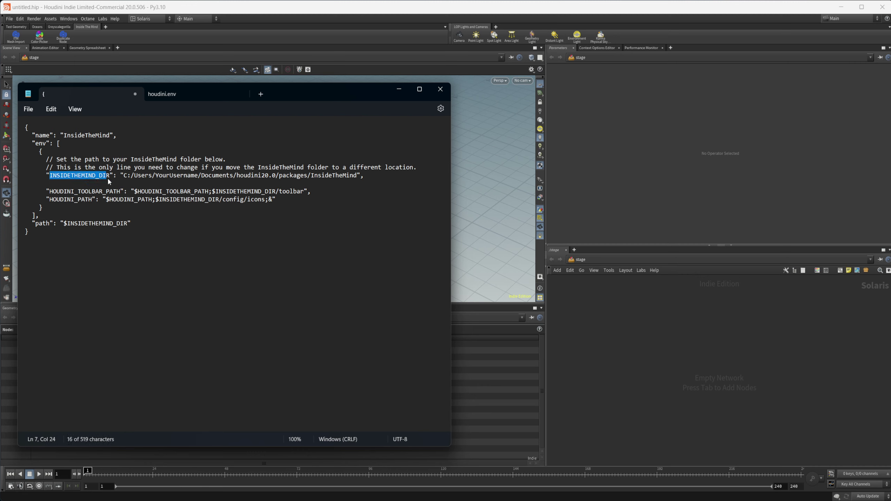
{"action": "left_click", "coordinate": [132, 191]}
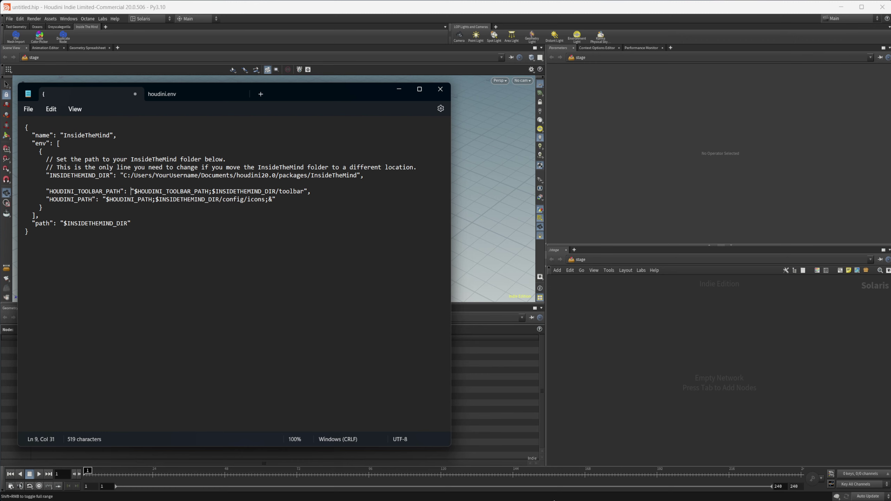
- Switch to File Explorer, open the InsideTheMind folder in packages and compare its location with the INSIDETHEMIND_DIR path
{"action": "key", "text": "alt+Tab"}
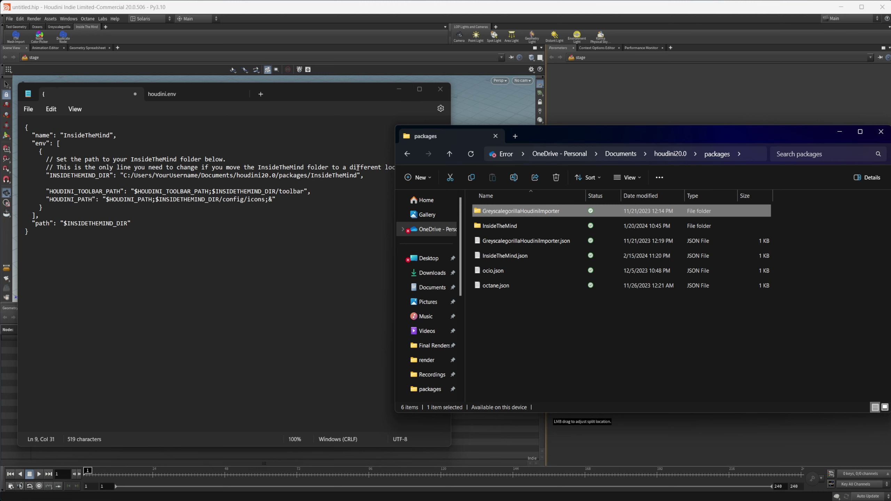
{"action": "double_click", "coordinate": [505, 225]}
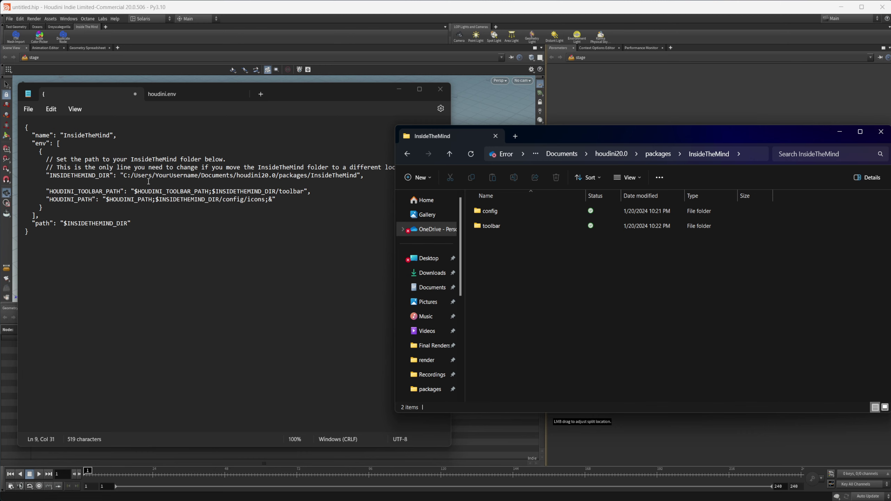
{"action": "left_click", "coordinate": [131, 177]}
{"action": "left_click_drag", "start_coordinate": [131, 177], "coordinate": [240, 184]}
{"action": "left_click", "coordinate": [311, 183]}
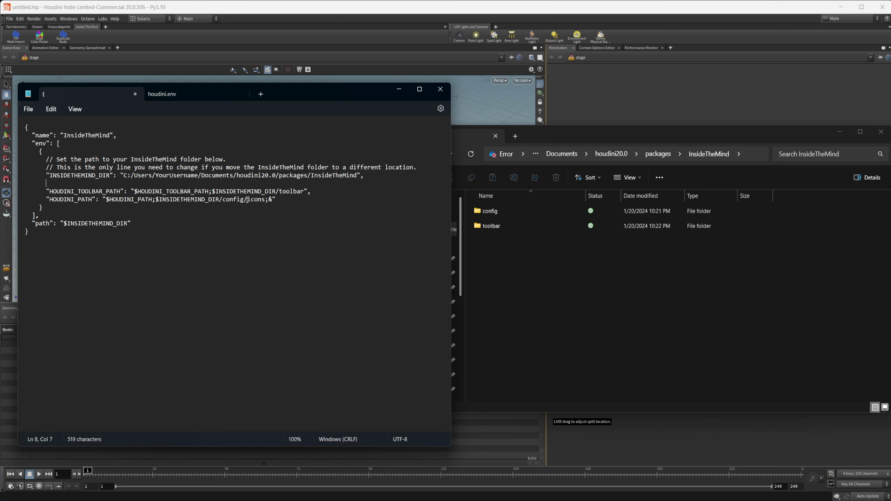
- Examine the HOUDINI_TOOLBAR_PATH line and the full INSIDETHEMIND_DIR path value in the package file
{"action": "left_click", "coordinate": [61, 193]}
{"action": "left_click_drag", "start_coordinate": [61, 195], "coordinate": [75, 195]}
{"action": "key", "text": "Down"}
{"action": "key", "text": "Down"}
{"action": "key", "text": "Down"}
{"action": "left_click_drag", "start_coordinate": [125, 175], "coordinate": [357, 178]}
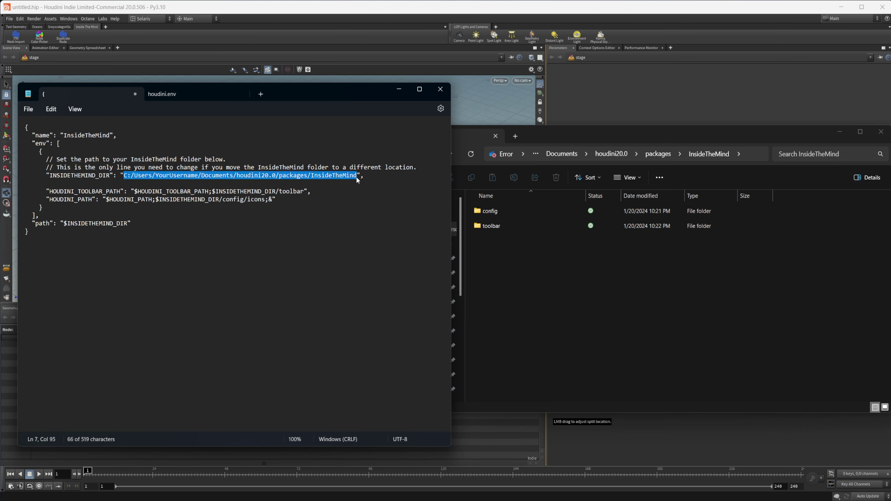
{"action": "left_click", "coordinate": [294, 180]}
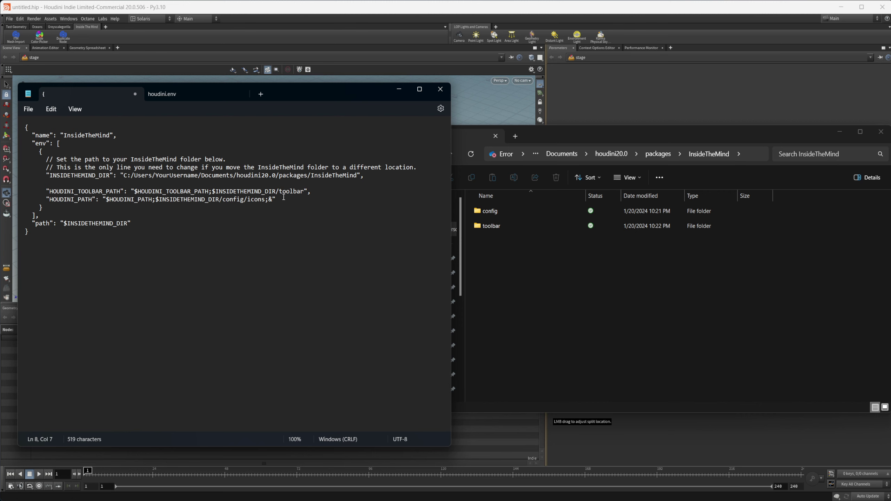
- Inspect the toolbar folder in File Explorer and return to the InsideTheMind folder
{"action": "left_click", "coordinate": [653, 220]}
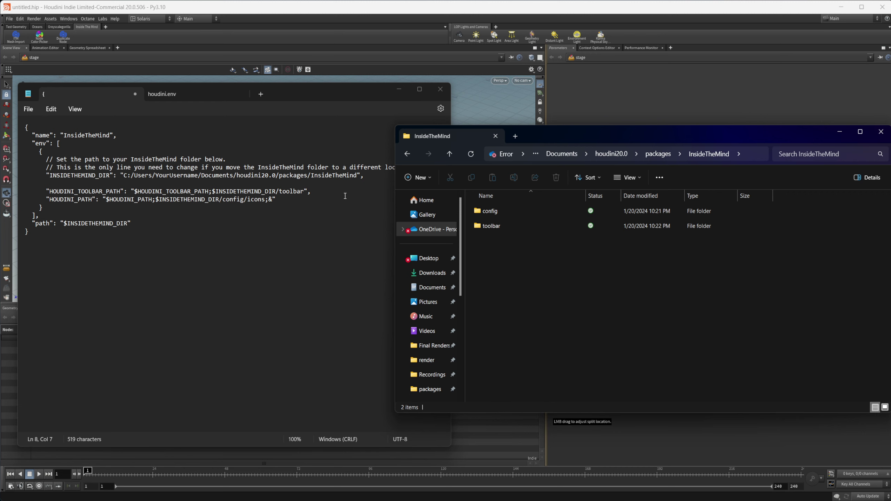
{"action": "double_click", "coordinate": [492, 226]}
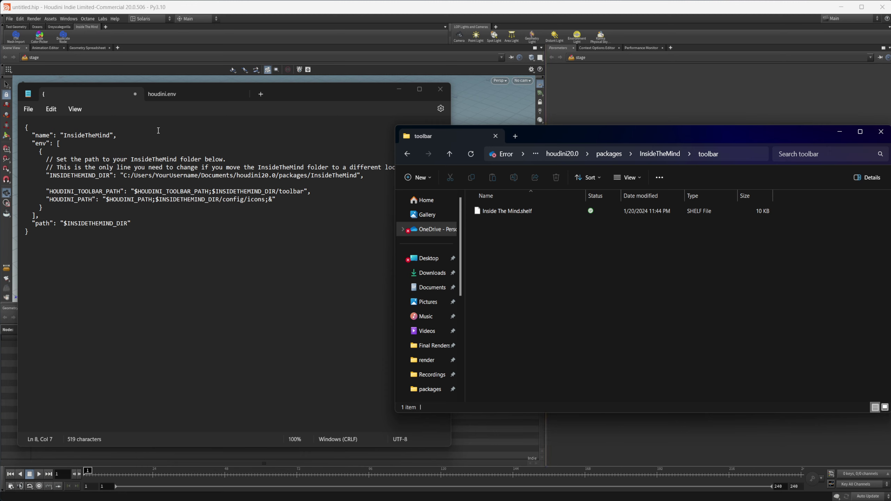
{"action": "left_click", "coordinate": [659, 155]}
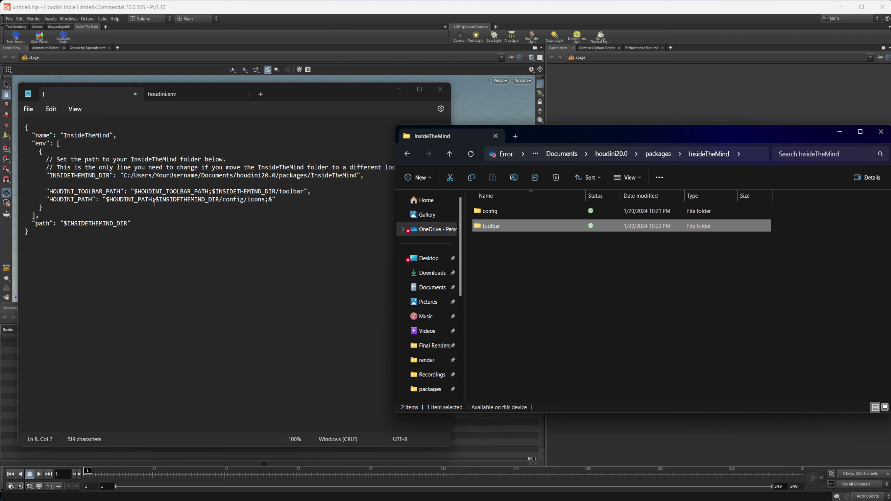
- Examine the base directory path and the config/icons part of the HOUDINI_PATH entry in the package file
{"action": "left_click_drag", "start_coordinate": [124, 175], "coordinate": [271, 183]}
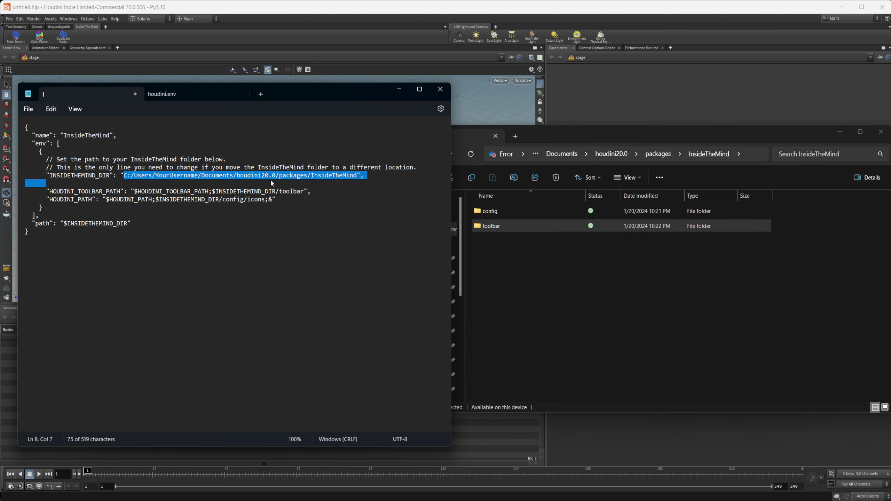
{"action": "left_click", "coordinate": [225, 207]}
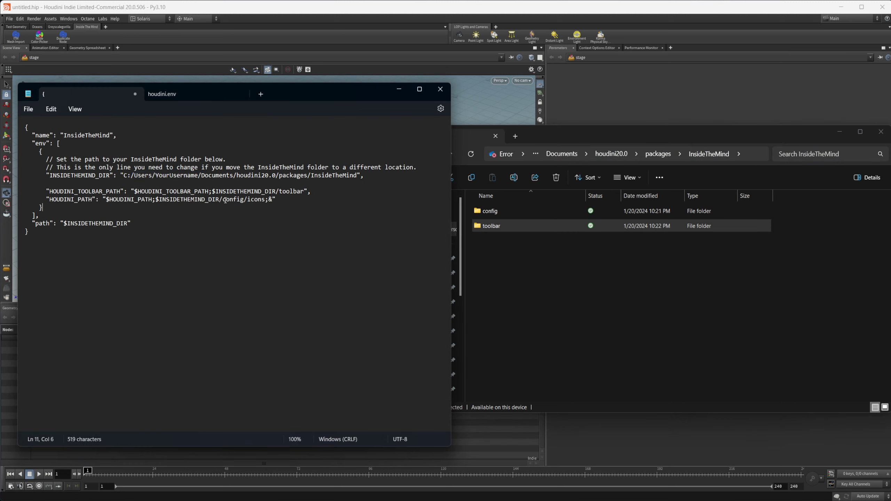
{"action": "double_click", "coordinate": [234, 200]}
{"action": "left_click_drag", "start_coordinate": [248, 201], "coordinate": [264, 205]}
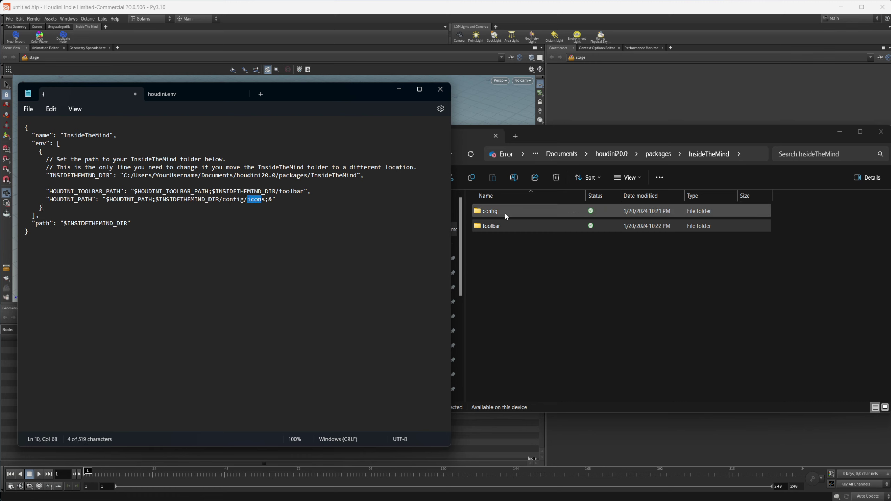
- Inspect the icons folder inside the config folder and return to the InsideTheMind folder
{"action": "left_click", "coordinate": [520, 241]}
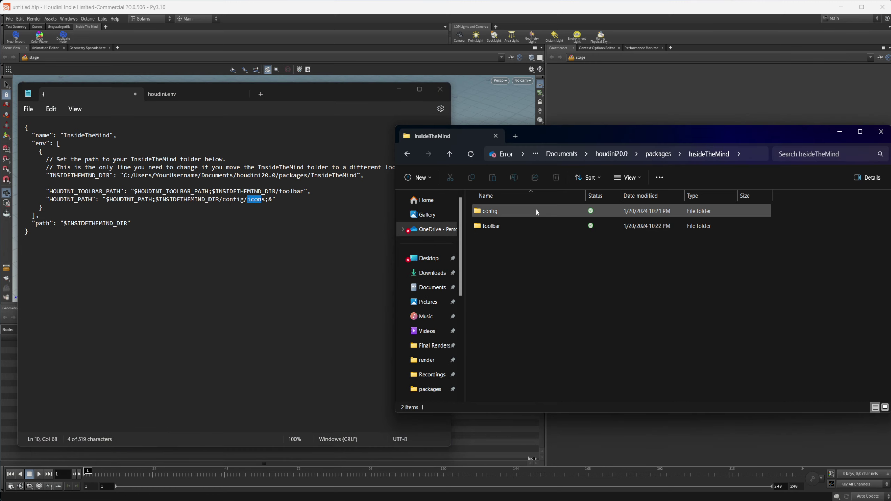
{"action": "double_click", "coordinate": [536, 210]}
{"action": "left_click", "coordinate": [513, 214]}
{"action": "double_click", "coordinate": [513, 214]}
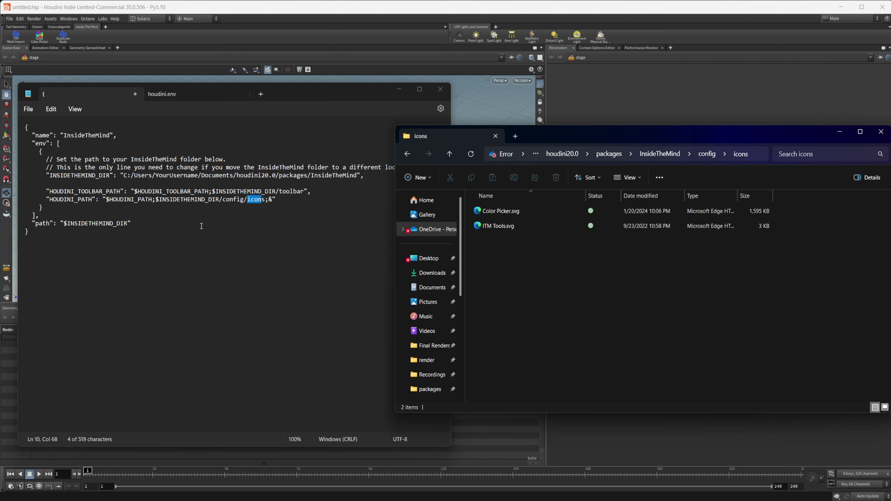
{"action": "left_click", "coordinate": [674, 155]}
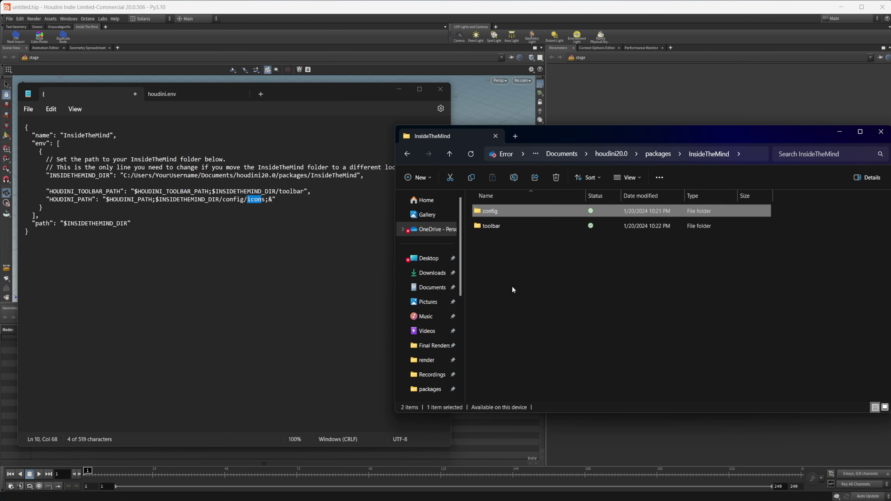
- Highlight the ";&" ending of the HOUDINI_PATH value in the package file
{"action": "left_click", "coordinate": [266, 202]}
{"action": "left_click_drag", "start_coordinate": [266, 203], "coordinate": [275, 204]}
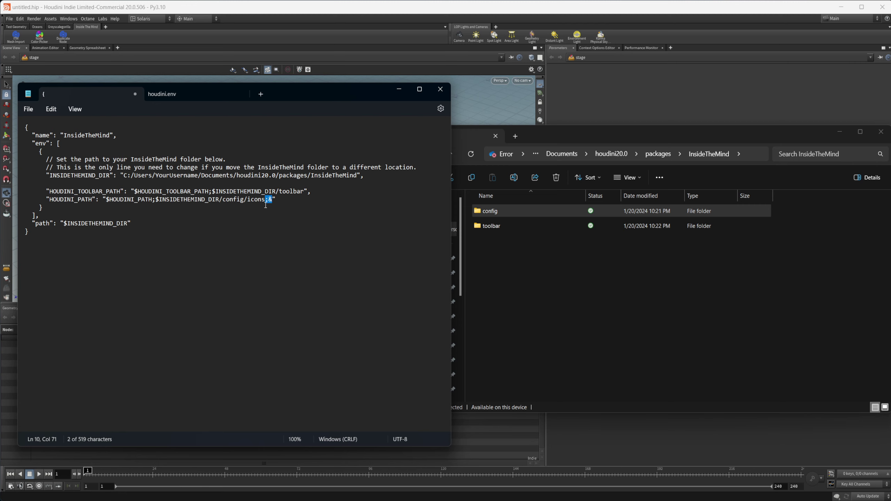
{"action": "left_click", "coordinate": [265, 202]}
- Match the InsideTheMind folder in packages with the last part of the INSIDETHEMIND_DIR path, and open that folder
{"action": "left_click", "coordinate": [660, 155]}
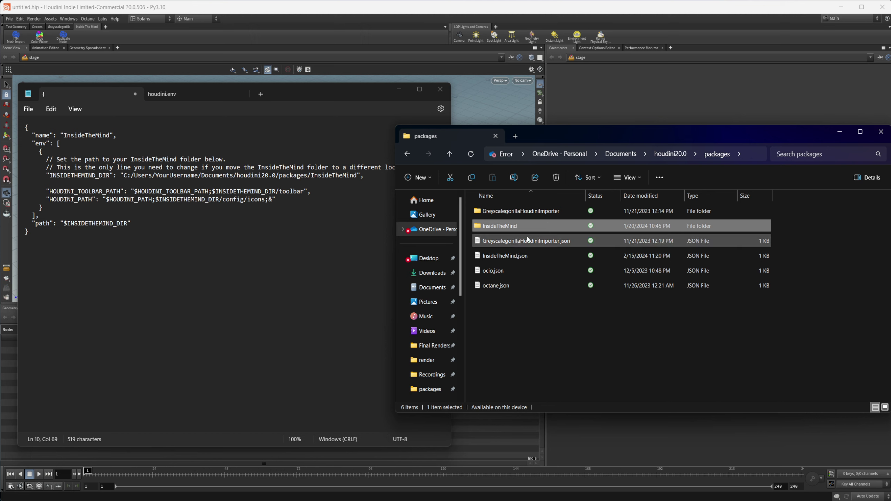
{"action": "mouse_move", "coordinate": [496, 230]}
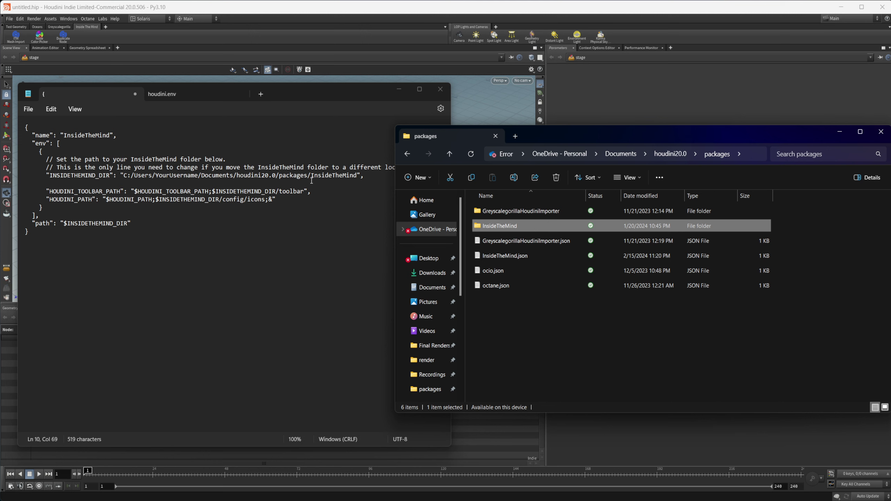
{"action": "mouse_move", "coordinate": [310, 176]}
{"action": "left_mouse_down"}
{"action": "mouse_move", "coordinate": [355, 181]}
{"action": "mouse_move", "coordinate": [311, 178]}
{"action": "left_mouse_up"}
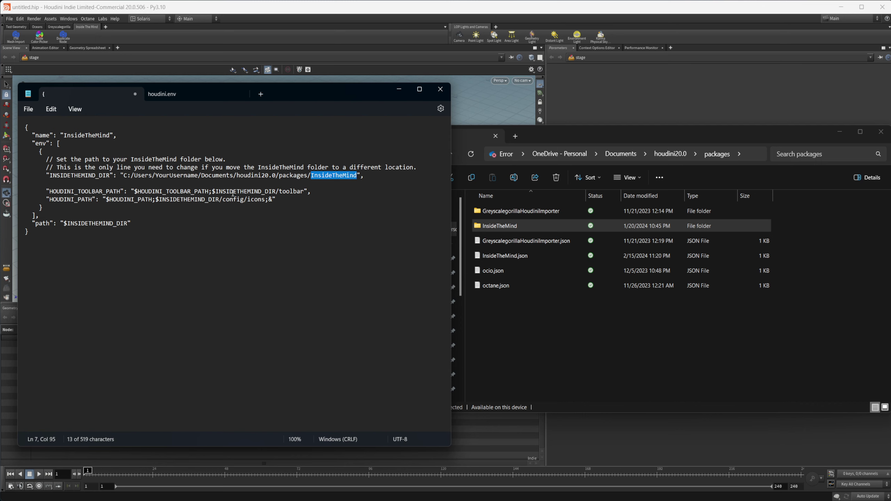
{"action": "double_click", "coordinate": [525, 226]}
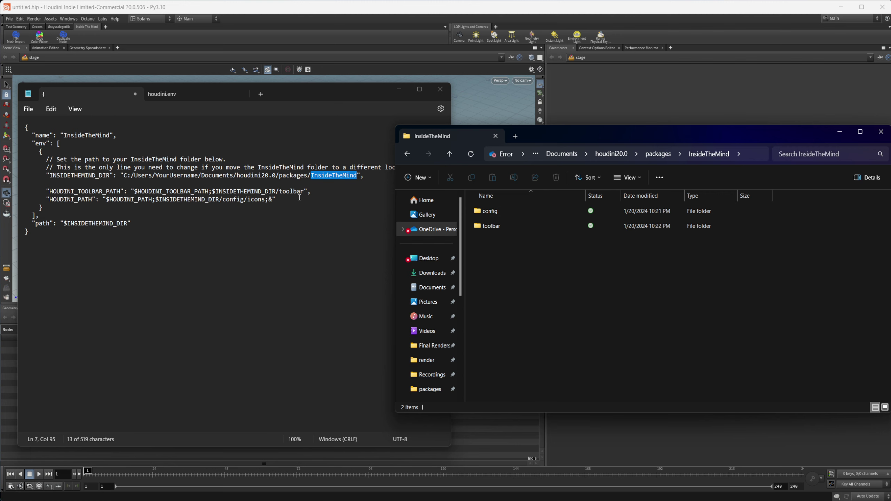
- Return to the packages folder and highlight the full INSIDETHEMIND_DIR path that points to the InsideTheMind folder
{"action": "left_click", "coordinate": [657, 154]}
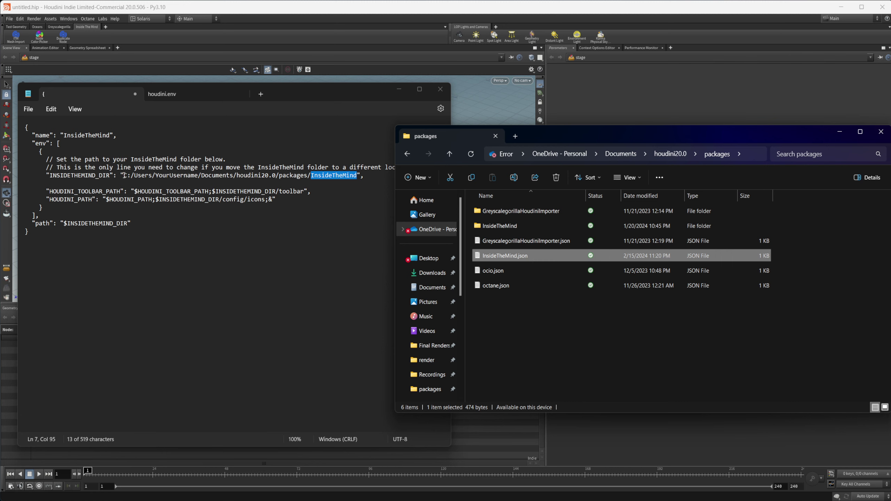
{"action": "left_click_drag", "start_coordinate": [127, 175], "coordinate": [243, 175]}
{"action": "left_click", "coordinate": [531, 226]}
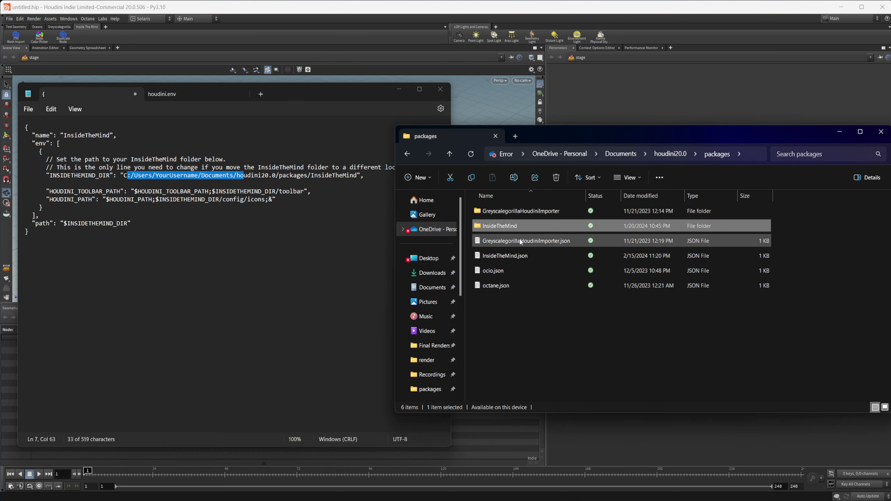
{"action": "left_click_drag", "start_coordinate": [124, 176], "coordinate": [279, 185]}
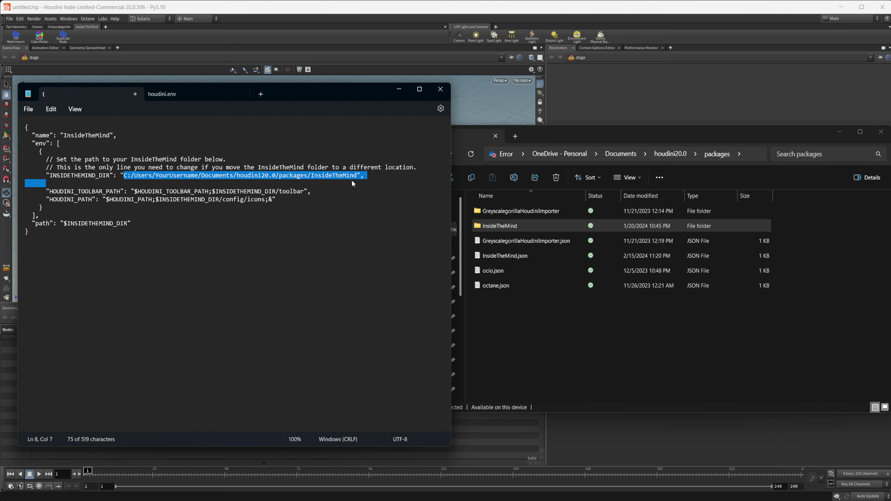
{"action": "mouse_move", "coordinate": [352, 183]}
{"action": "left_mouse_down"}
{"action": "mouse_move", "coordinate": [345, 177]}
{"action": "mouse_move", "coordinate": [357, 175]}
{"action": "left_mouse_up"}
- Open the toolbar folder inside the InsideTheMind package folder
{"action": "double_click", "coordinate": [525, 226]}
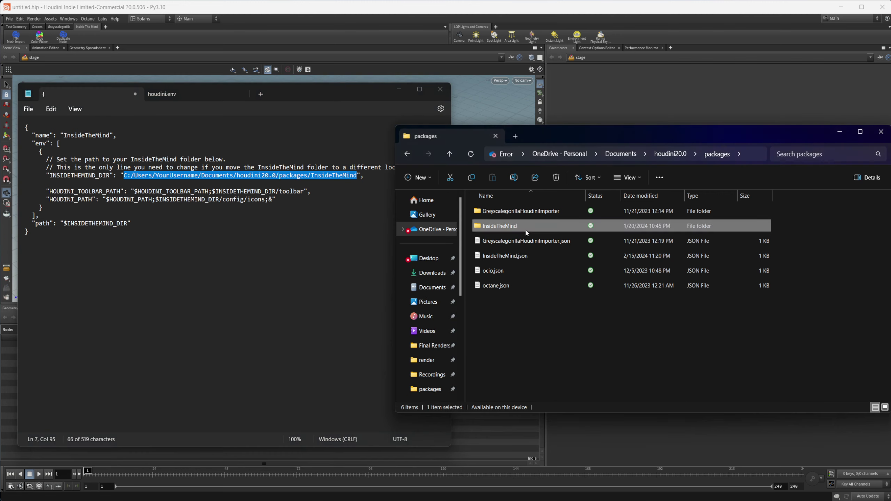
{"action": "double_click", "coordinate": [507, 226]}
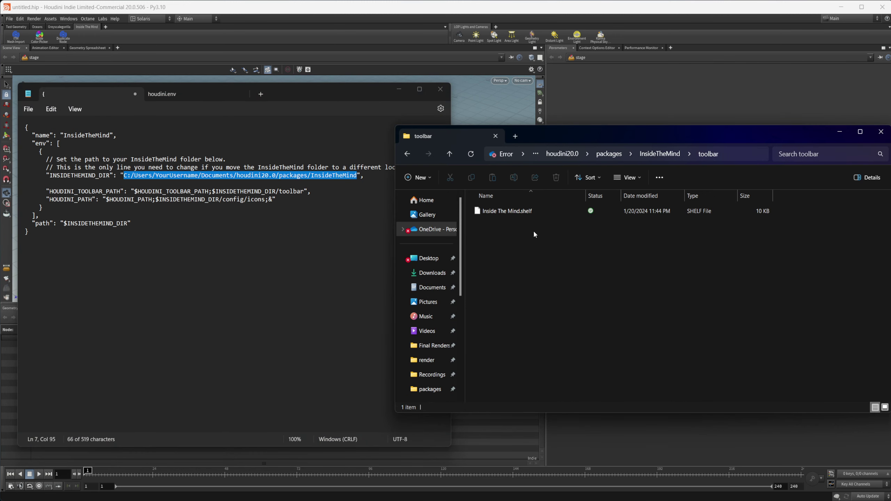
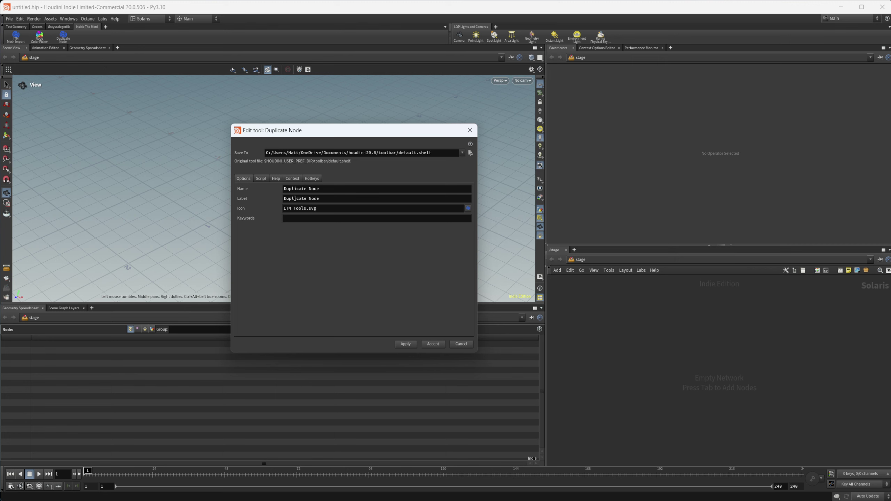
- Open the Duplicate Node shelf tool for editing and highlight its icon file name, ITM Tools.svg
{"action": "right_click", "coordinate": [66, 39]}
{"action": "left_click_drag", "start_coordinate": [315, 210], "coordinate": [298, 261]}
{"action": "left_click", "coordinate": [300, 254]}
{"action": "left_click_drag", "start_coordinate": [285, 211], "coordinate": [317, 211]}
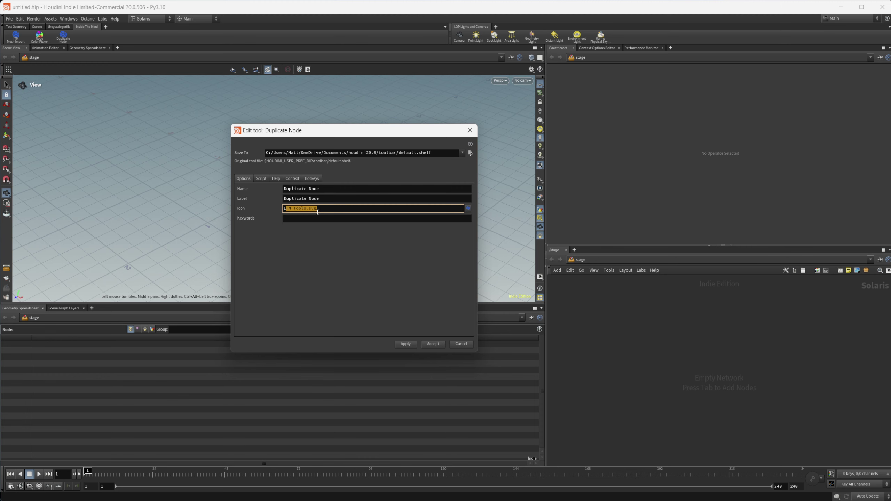
{"action": "left_click", "coordinate": [332, 248]}
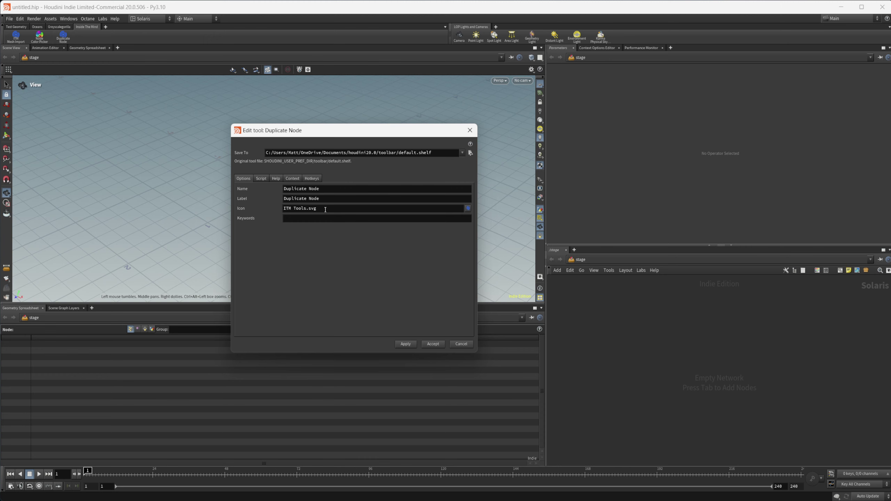
{"action": "left_click_drag", "start_coordinate": [317, 208], "coordinate": [283, 209]}
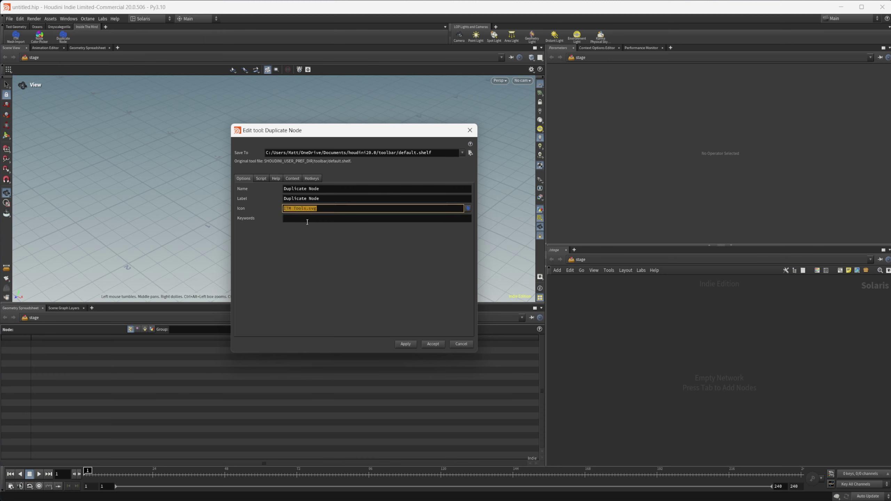
{"action": "left_click", "coordinate": [324, 209]}
{"action": "left_click_drag", "start_coordinate": [324, 209], "coordinate": [283, 208]}
{"action": "left_click", "coordinate": [324, 208]}
{"action": "left_click", "coordinate": [326, 263]}
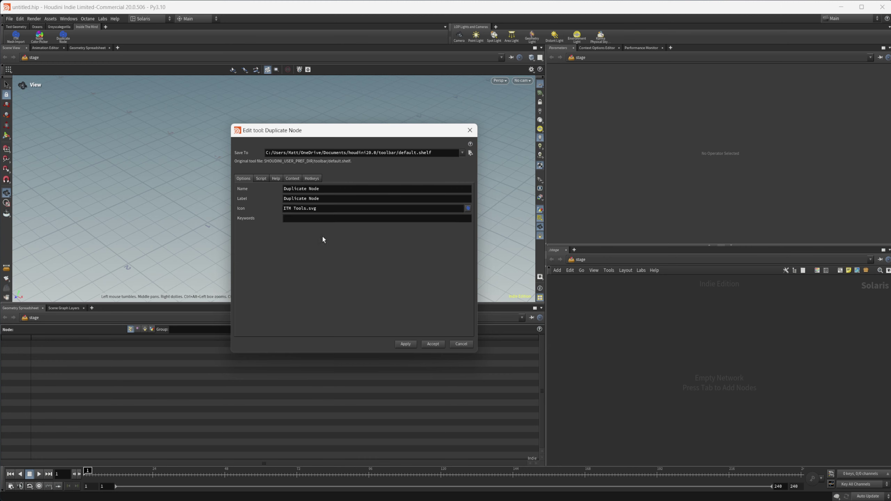
- Switch to File Explorer and show the full path of the InsideTheMind toolbar folder
{"action": "left_click", "coordinate": [546, 500]}
{"action": "left_click", "coordinate": [645, 161]}
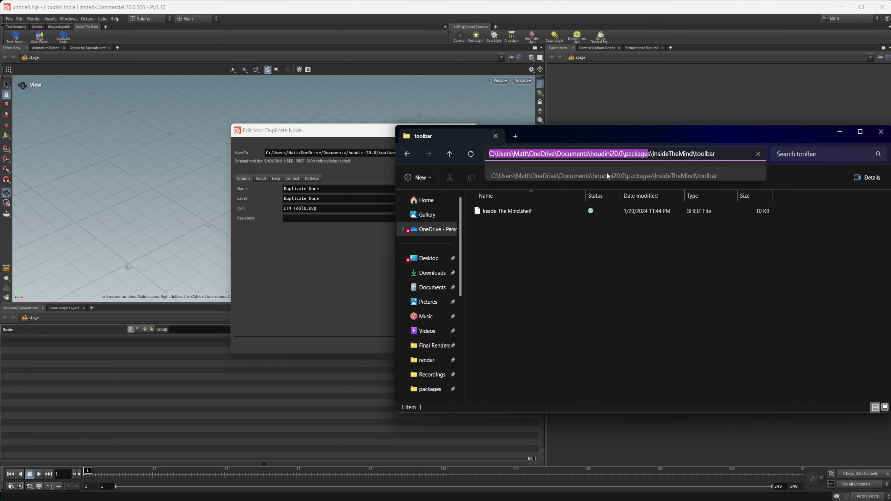
{"action": "left_click", "coordinate": [685, 248]}
{"action": "left_click", "coordinate": [684, 154]}
{"action": "left_click", "coordinate": [677, 234]}
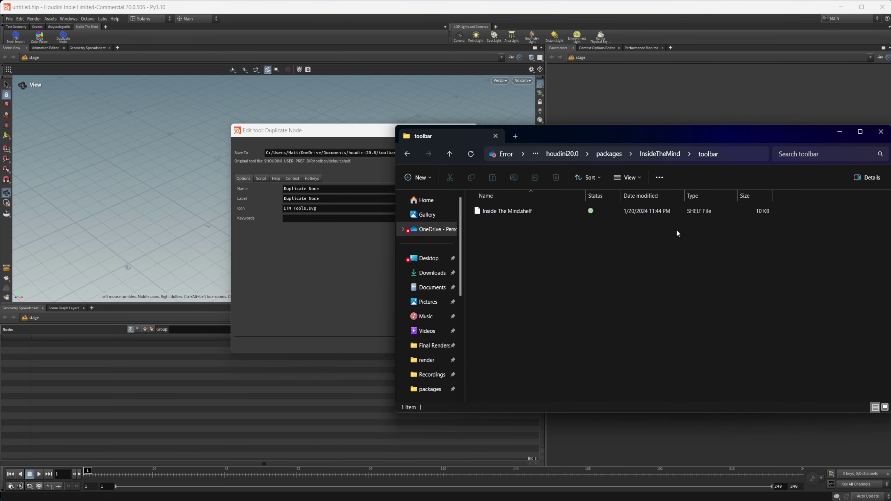
- Go up to the InsideTheMind folder and open the icons folder inside config
{"action": "left_click", "coordinate": [660, 154]}
{"action": "double_click", "coordinate": [503, 213]}
{"action": "double_click", "coordinate": [489, 211]}
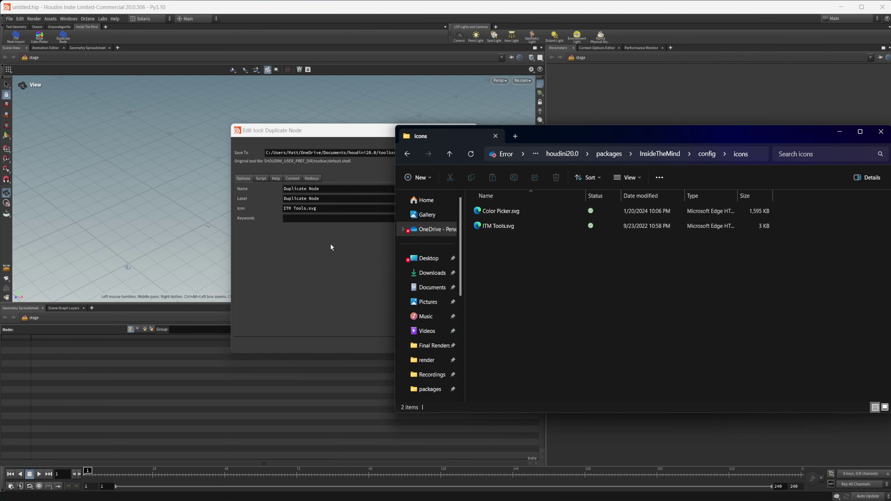
- Return to Houdini and close the Duplicate Node tool editor without changing anything
{"action": "left_click", "coordinate": [304, 252]}
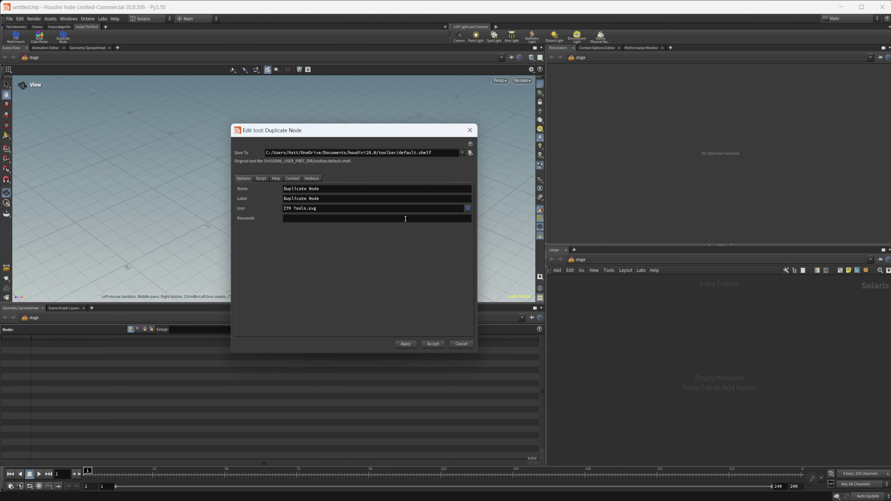
{"action": "left_click", "coordinate": [470, 135]}
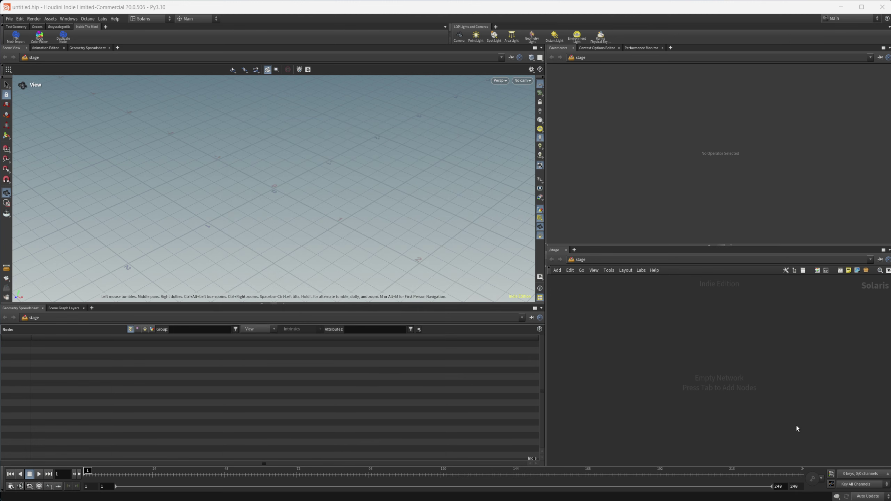
- Bring the package file back up in Notepad and return to the InsideTheMind folder in File Explorer
{"action": "key", "text": "alt+Tab"}
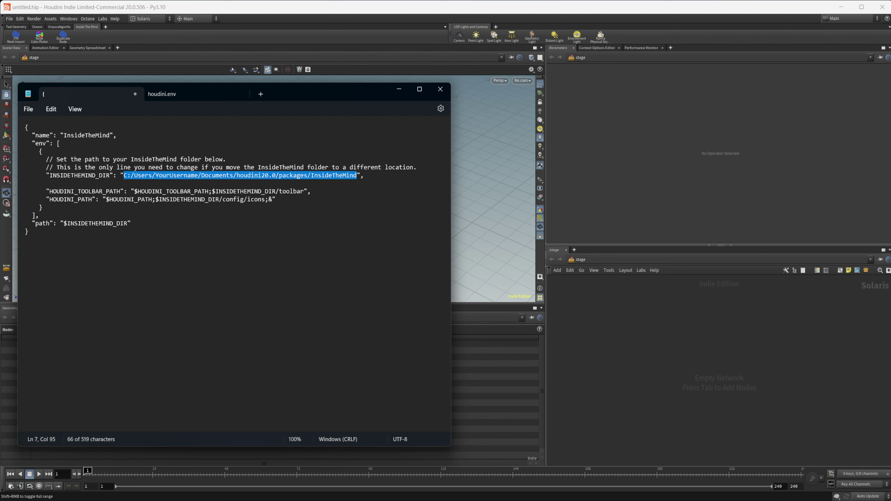
{"action": "left_click", "coordinate": [540, 453]}
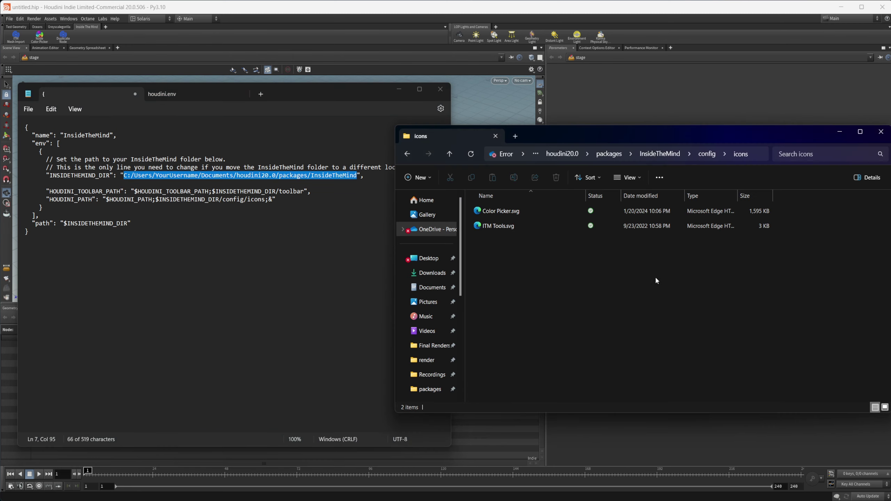
{"action": "left_click", "coordinate": [660, 154]}
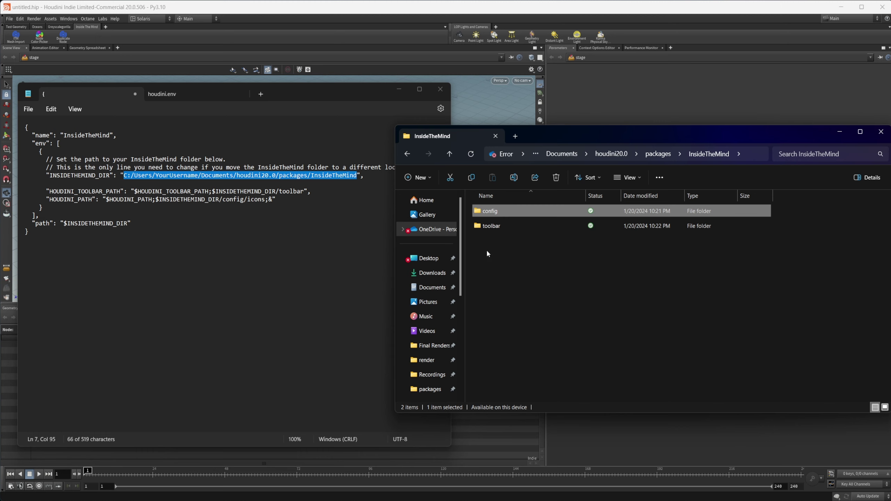